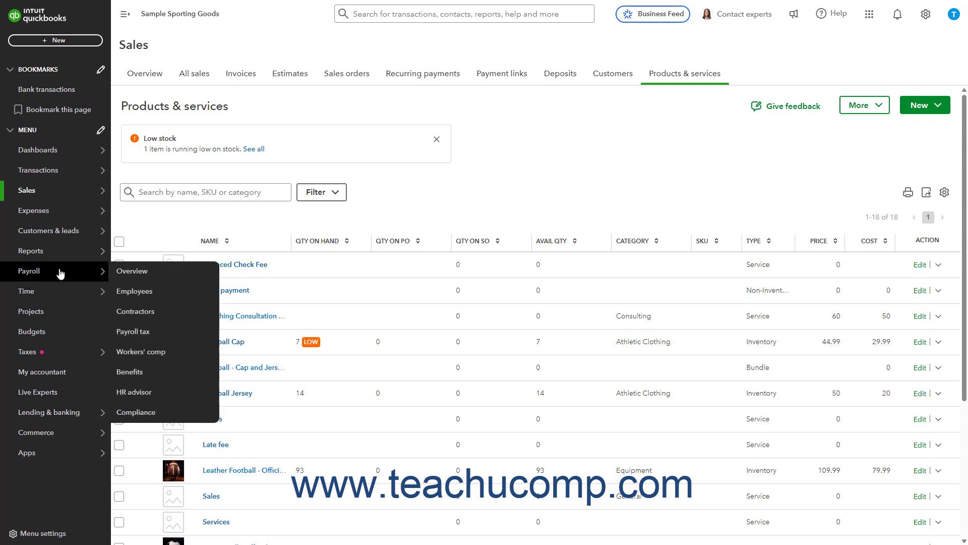
Open the Accounts receivable aging detail report from the standard reports
left_click(59, 256)
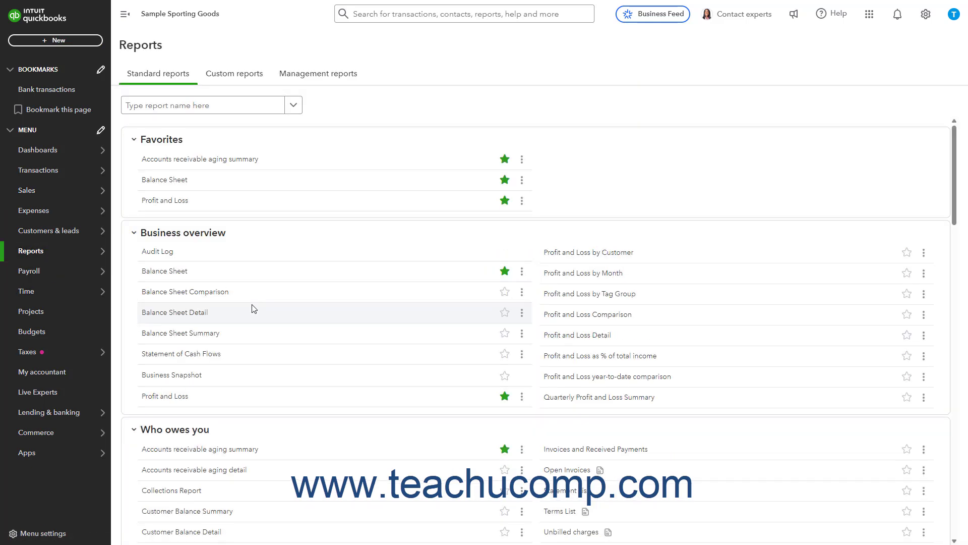
left_click(219, 470)
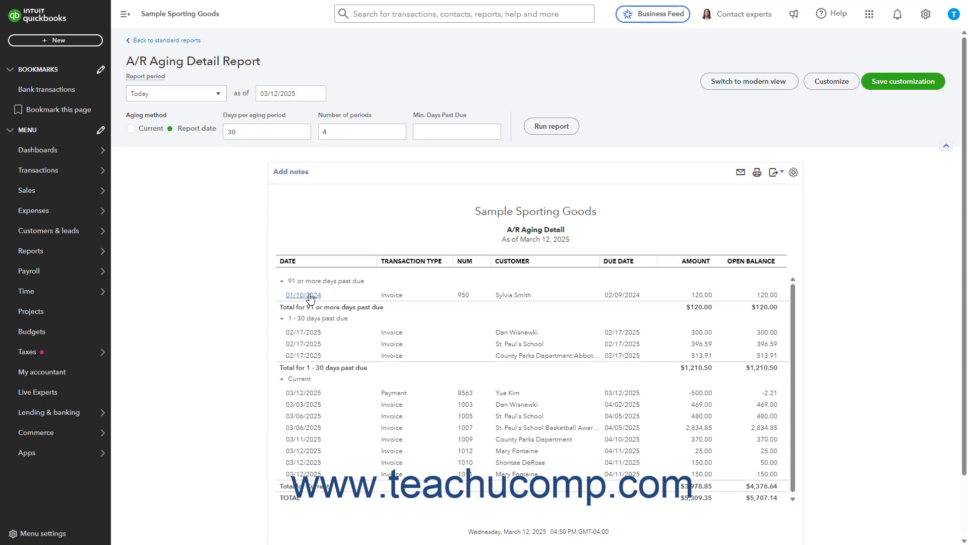
Open the chart of accounts and clear its name filter to list all accounts
left_click(928, 20)
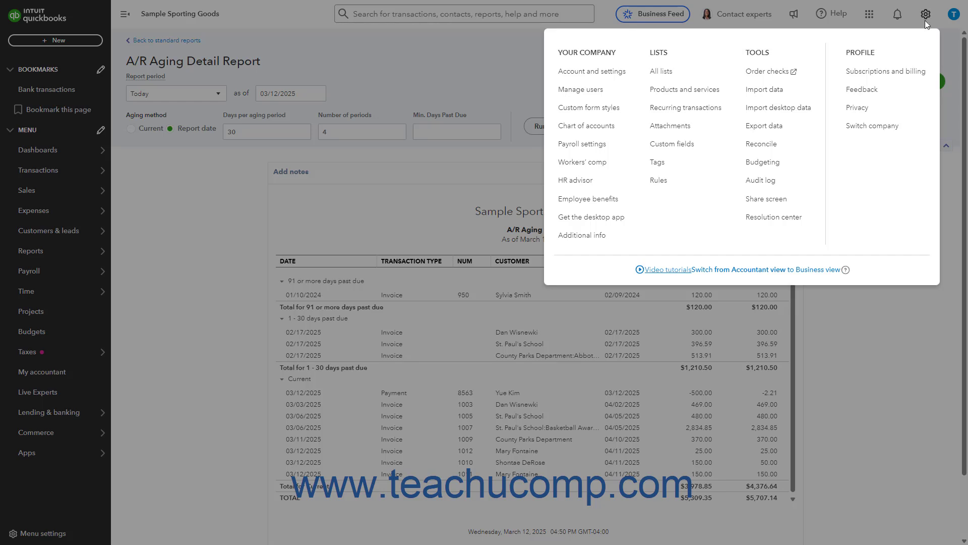
left_click(629, 131)
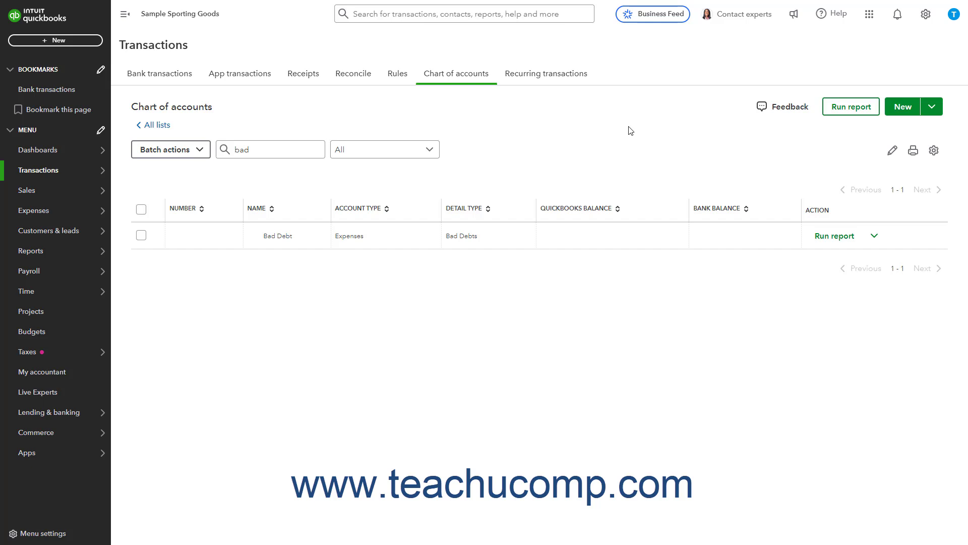
double_click(243, 151)
key("BackSpace")
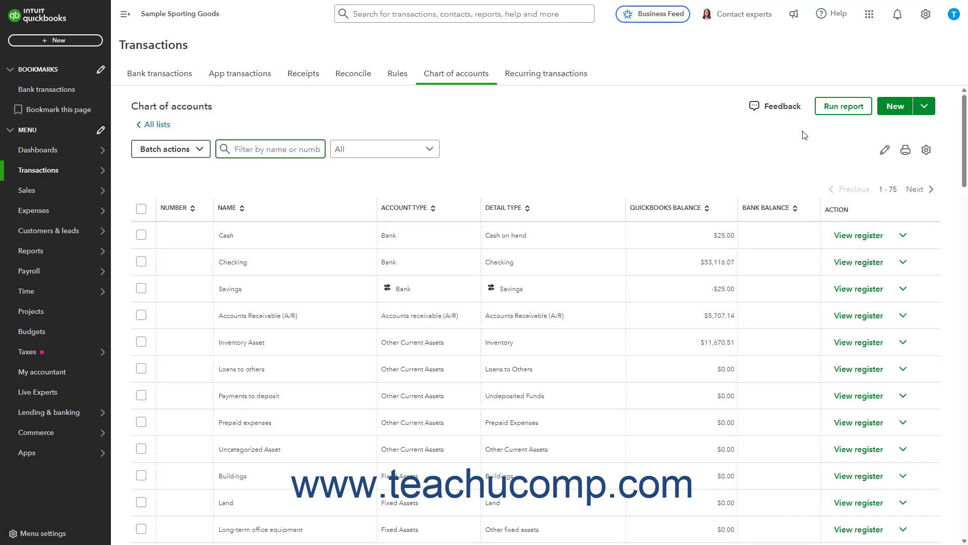
Start a new account in the chart of accounts and name it Bad Debts
left_click(886, 112)
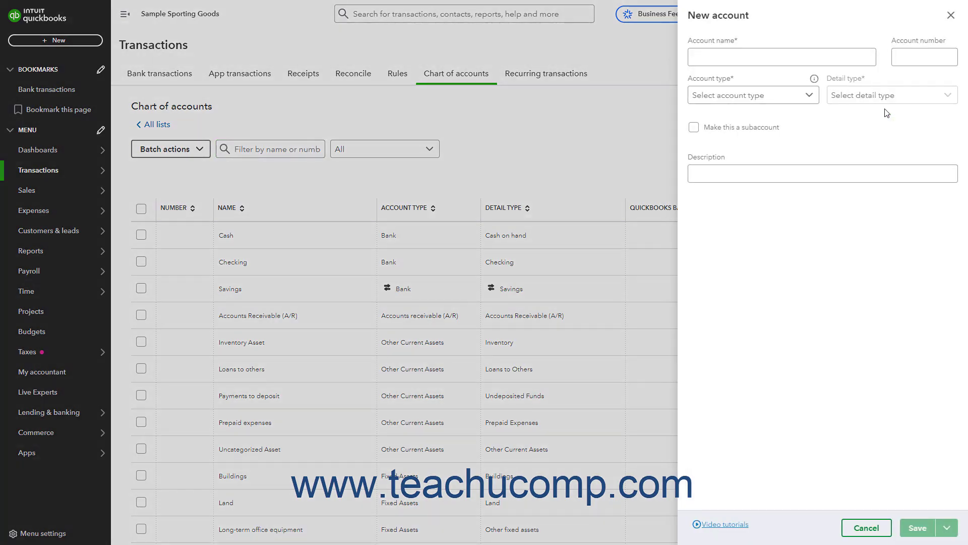
left_click(765, 59)
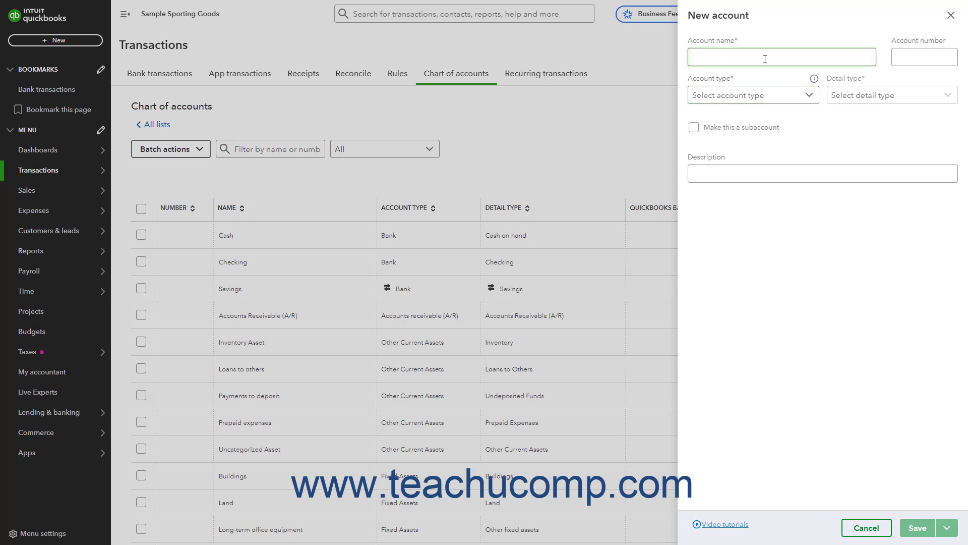
left_click(765, 59)
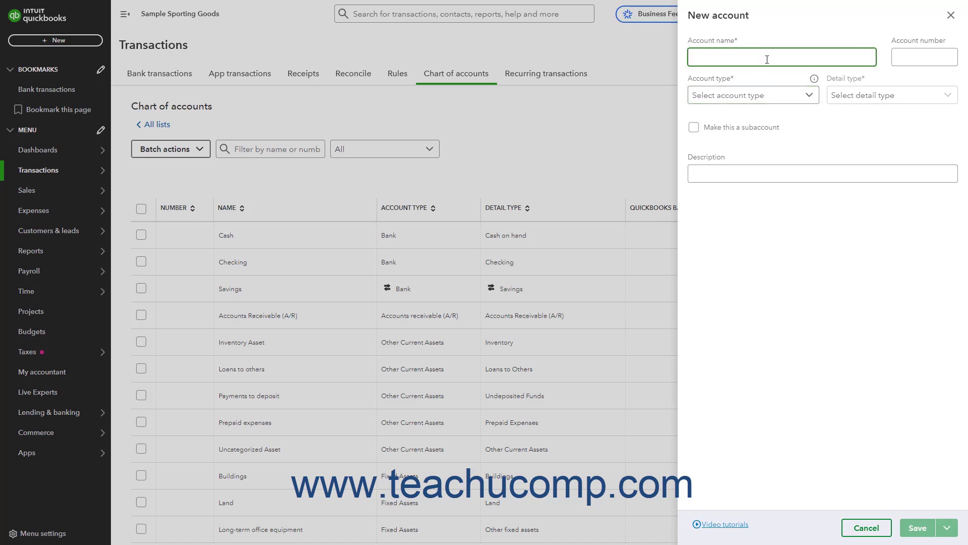
type("Bad Debts")
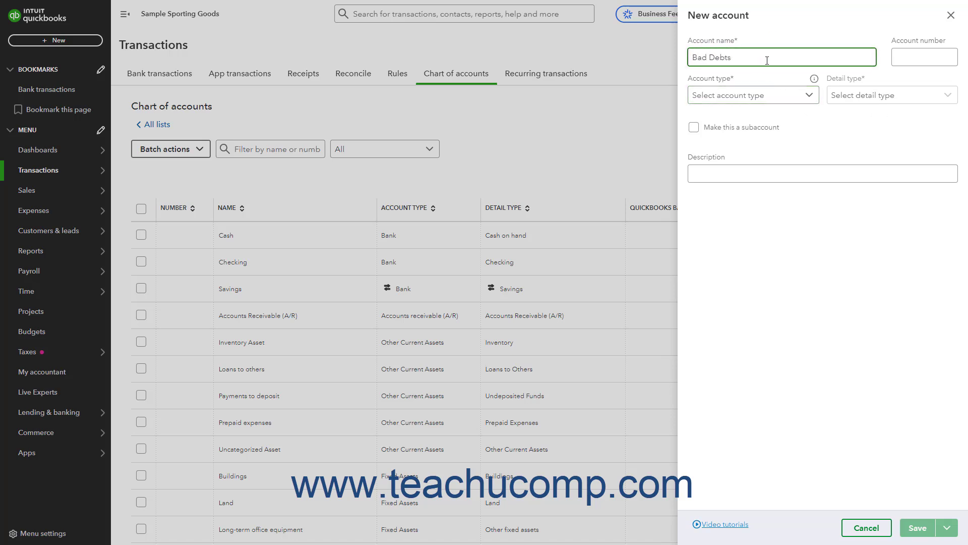
Set the new account's type to Expenses and its detail type to Bad Debts, and save it
left_click(786, 104)
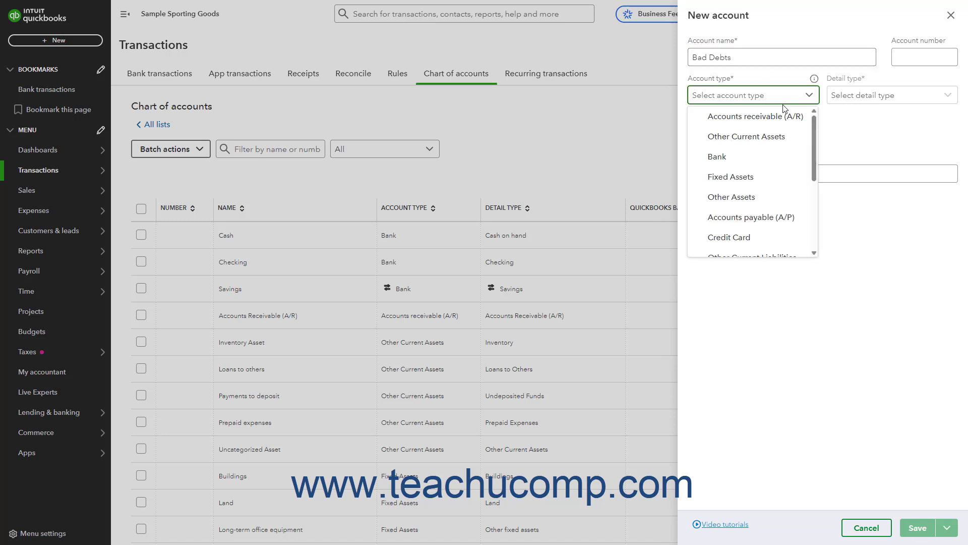
scroll(776, 152, "down", 2)
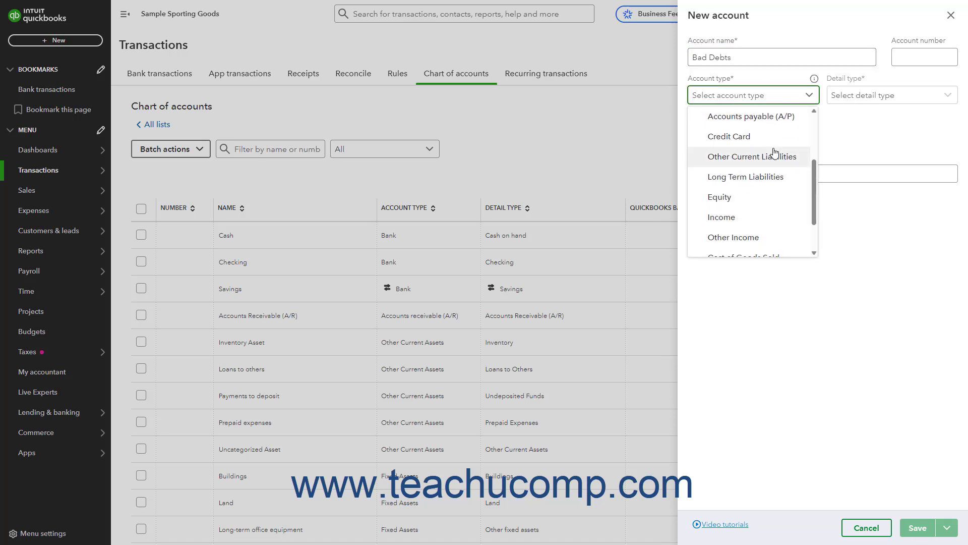
scroll(775, 152, "down", 2)
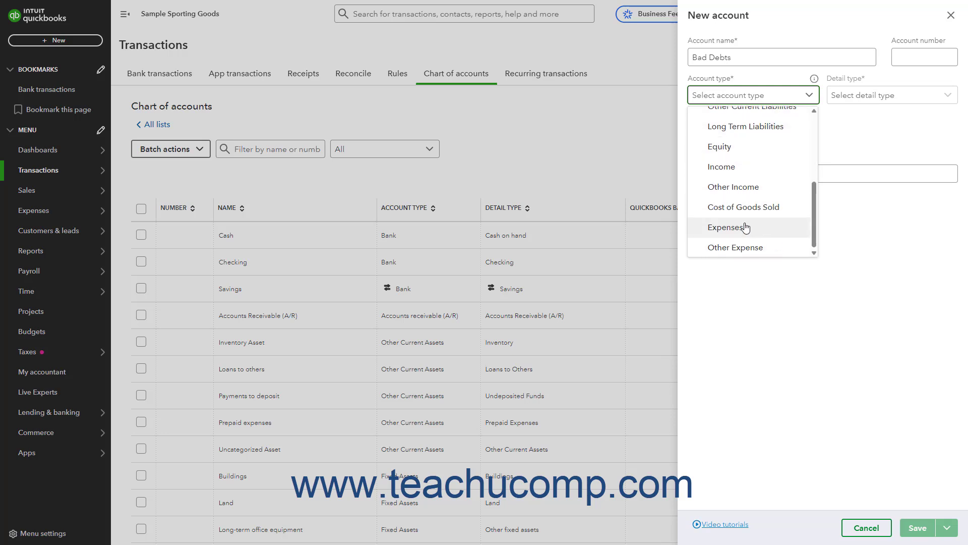
left_click(746, 228)
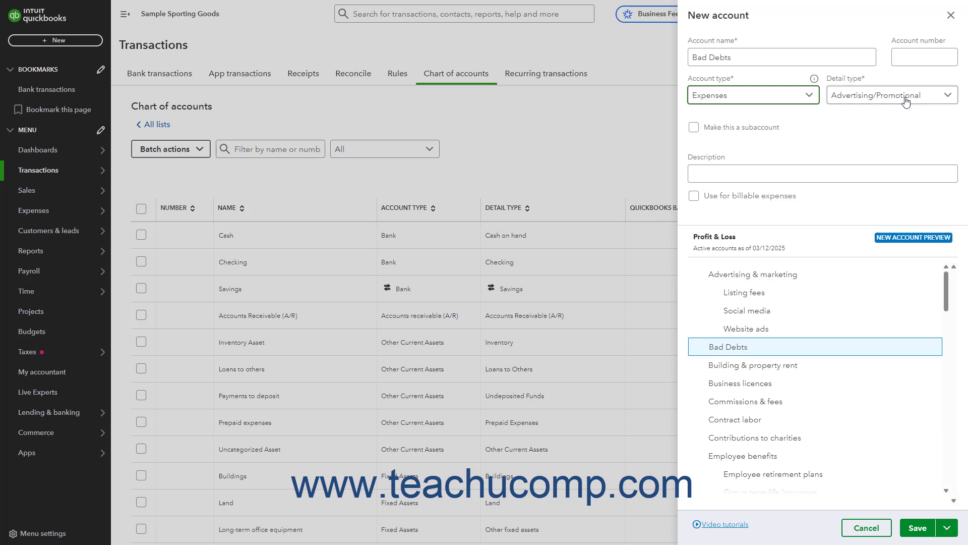
left_click(888, 96)
left_click(838, 158)
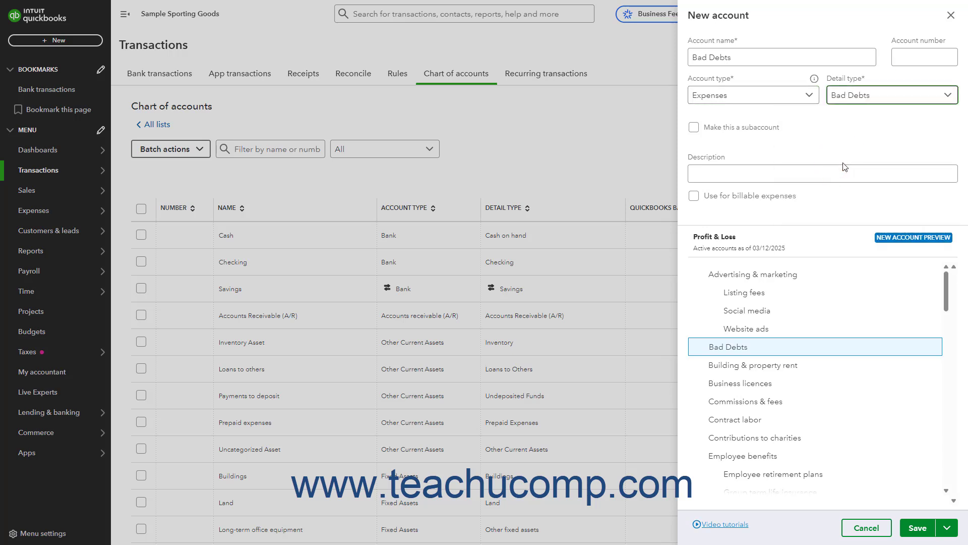
left_click(930, 527)
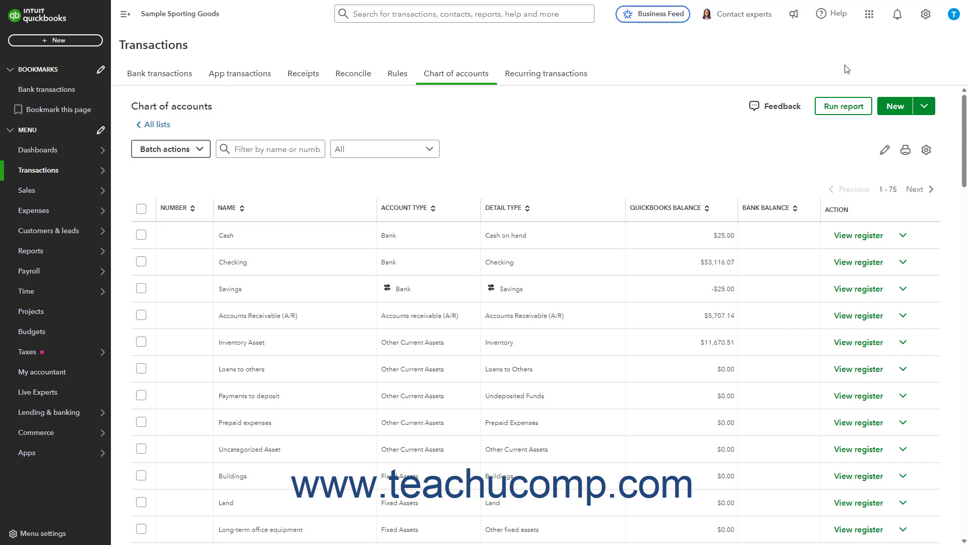
Start a new non-inventory item in the products and services list, with "Bad debts" as its name and description
left_click(928, 17)
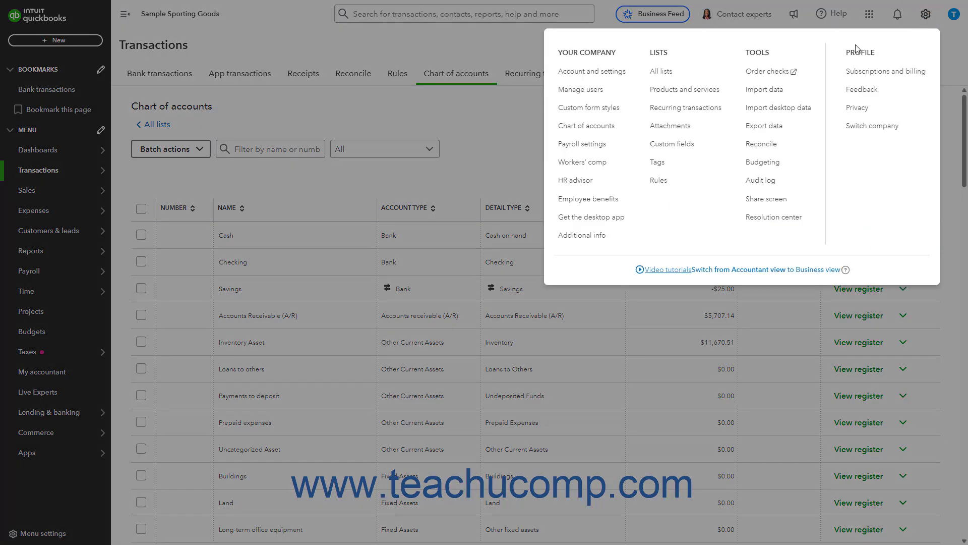
left_click(714, 97)
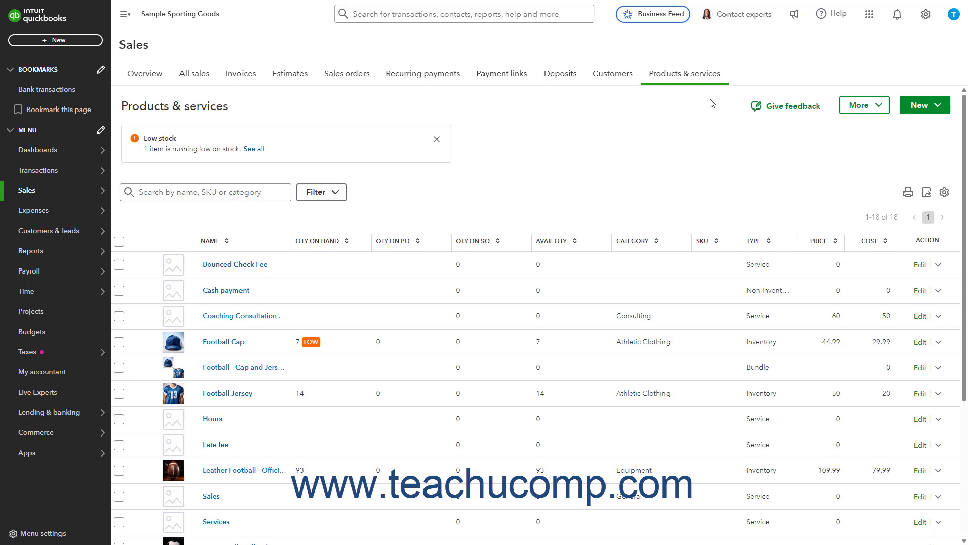
left_click(913, 112)
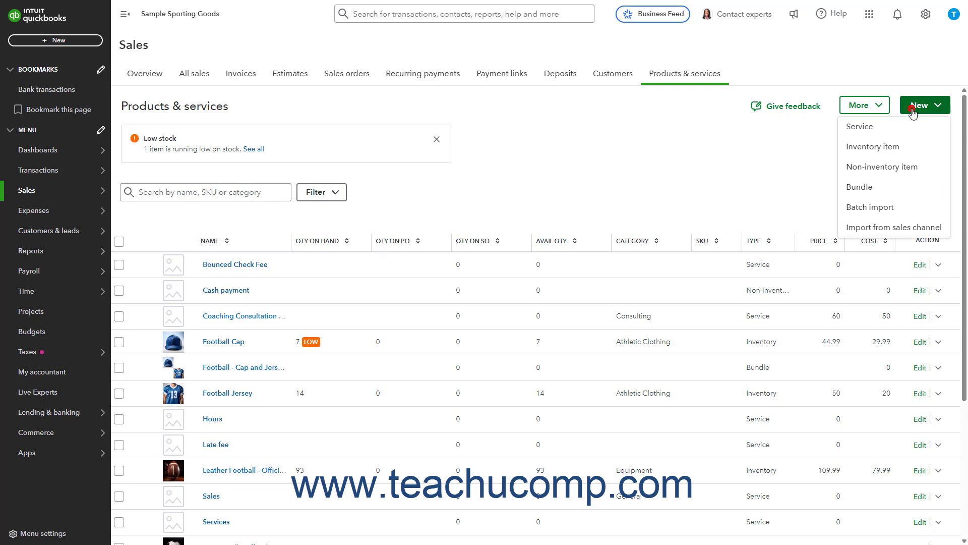
left_click(885, 171)
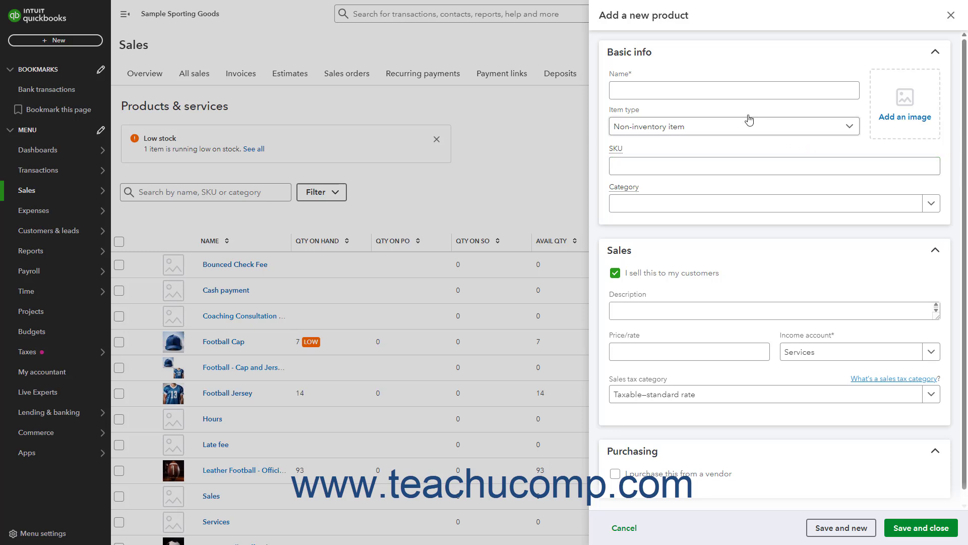
left_click(698, 93)
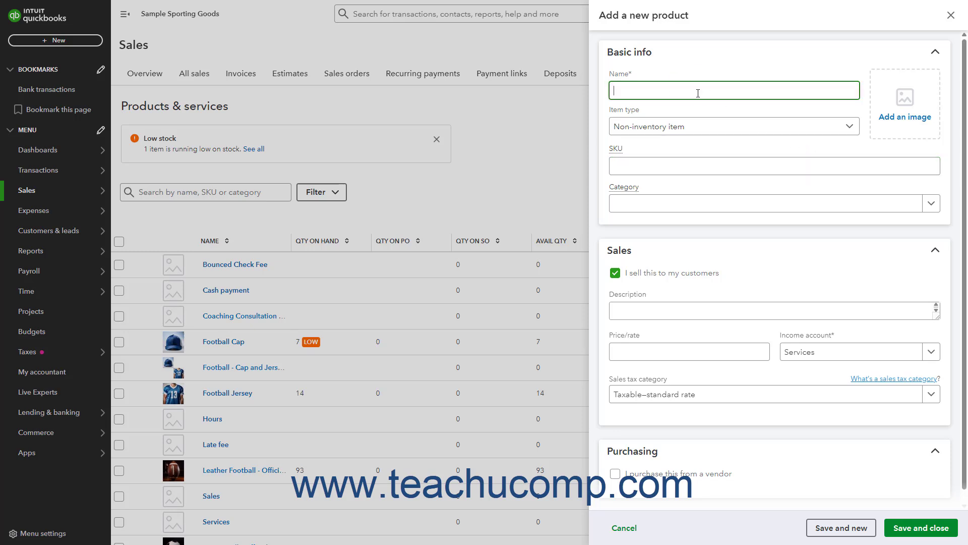
type("Bad debts")
left_click(633, 310)
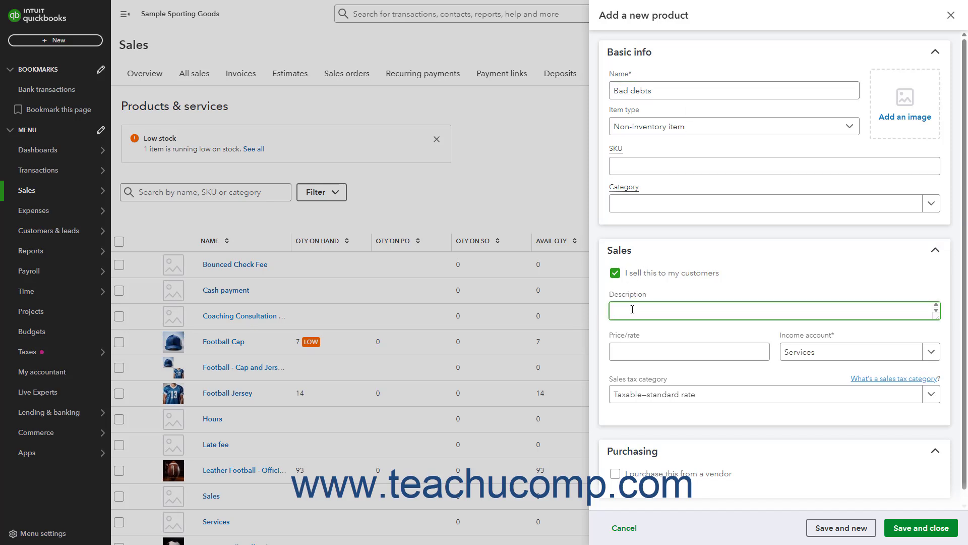
type("Bad debts")
Assign the item the income account General business expenses:Bad Debt and the Nontaxable sales tax category, then save and close it
left_click(846, 353)
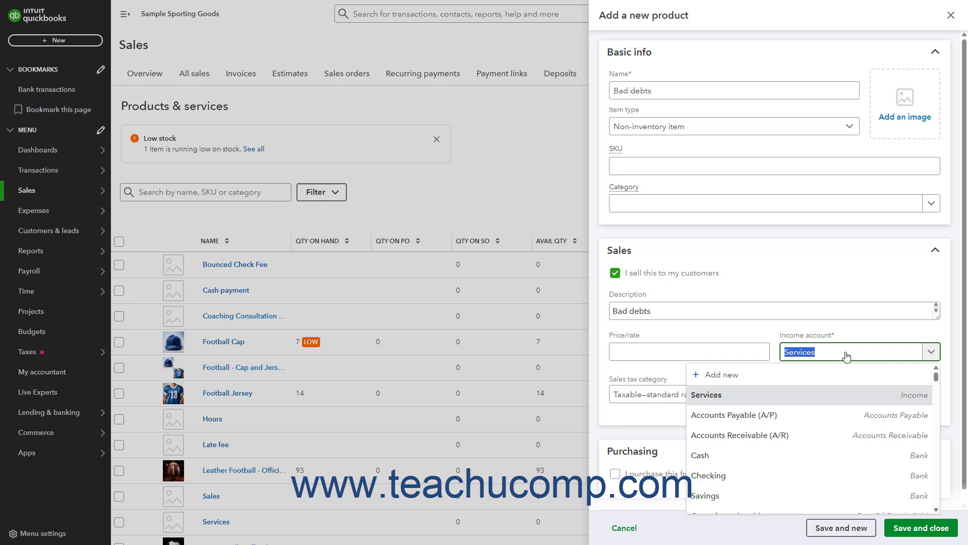
type("bad")
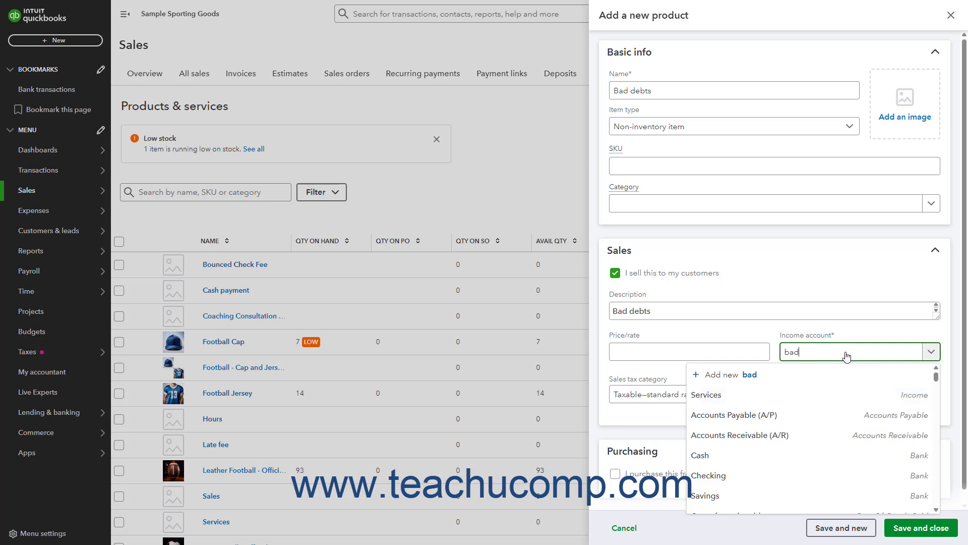
left_click(833, 416)
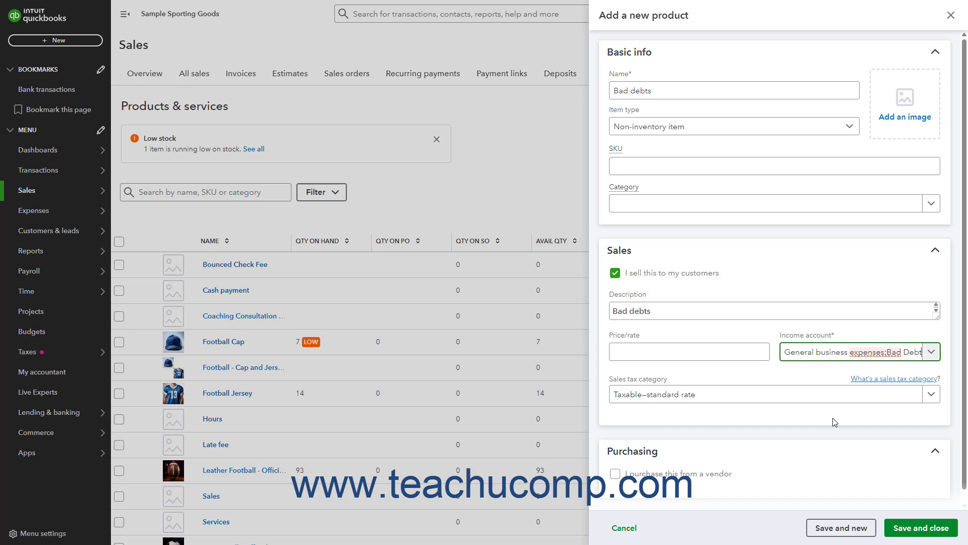
left_click(931, 394)
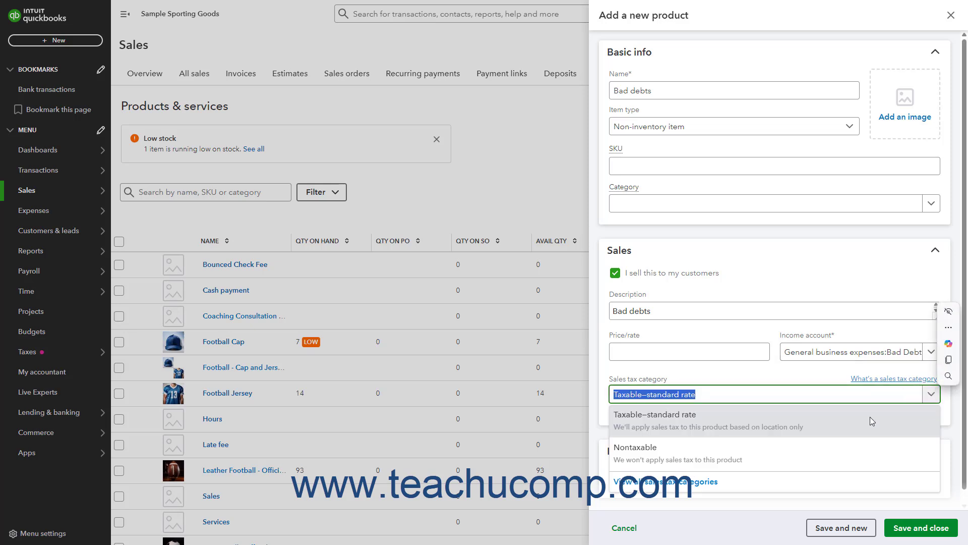
left_click(809, 447)
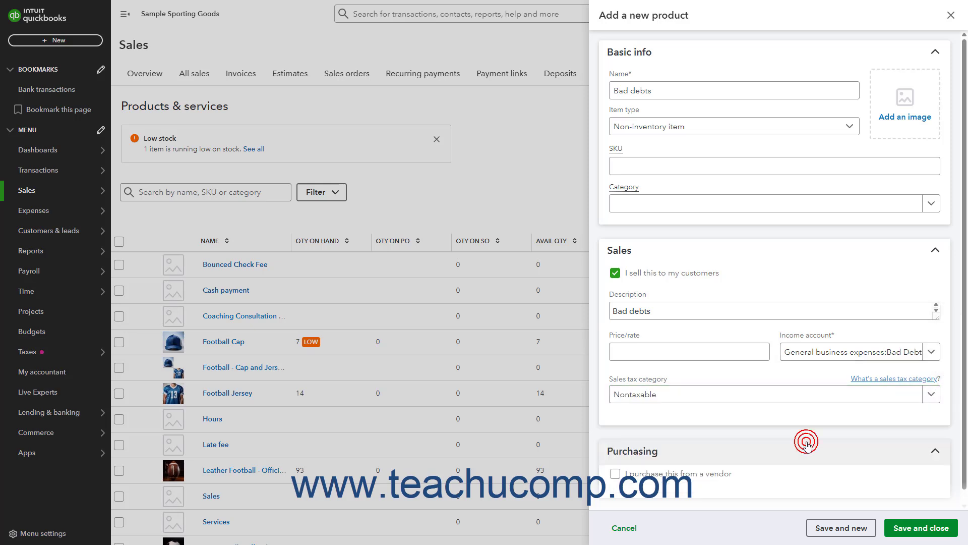
left_click(898, 530)
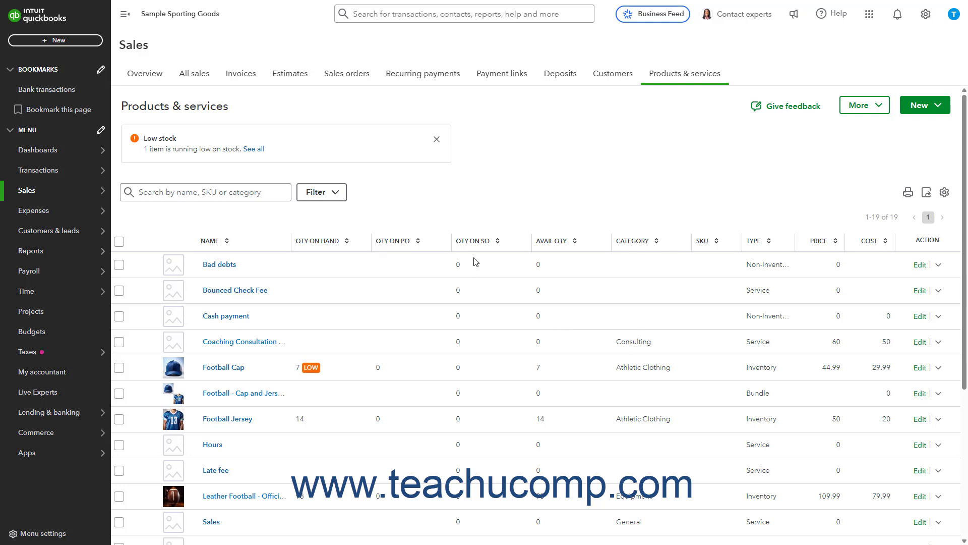
Create a credit memo and choose the customer whose invoice is 91 or more days past due
left_click(96, 42)
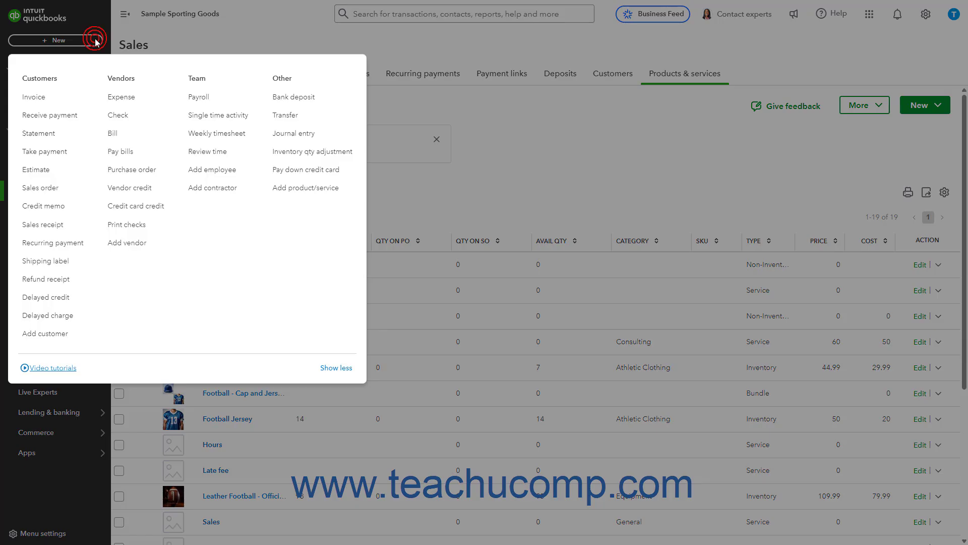
left_click(45, 206)
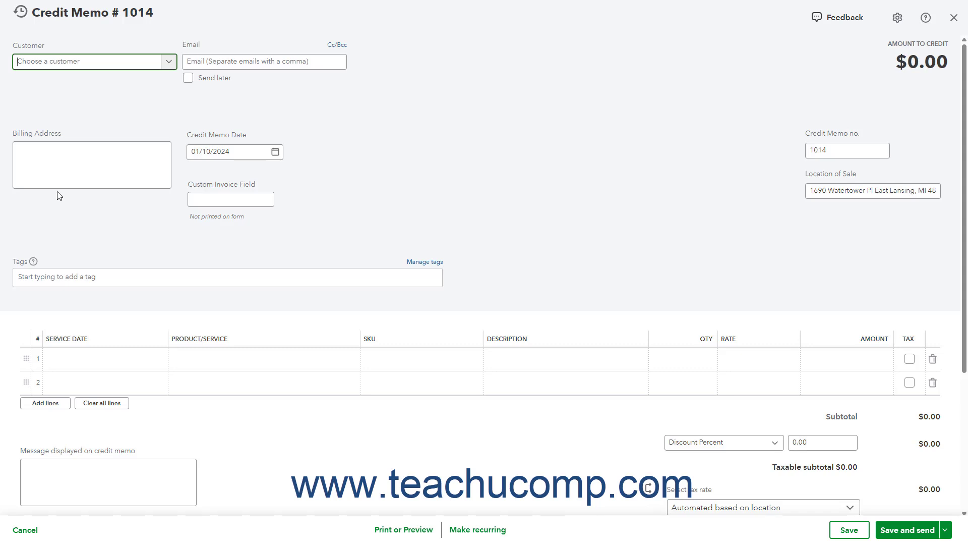
left_click(170, 63)
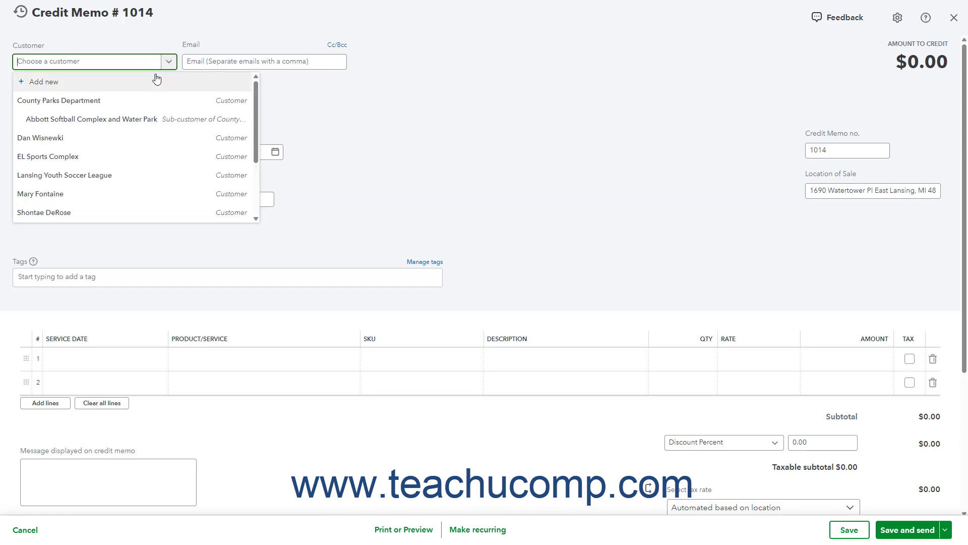
scroll(151, 86, "down", 2)
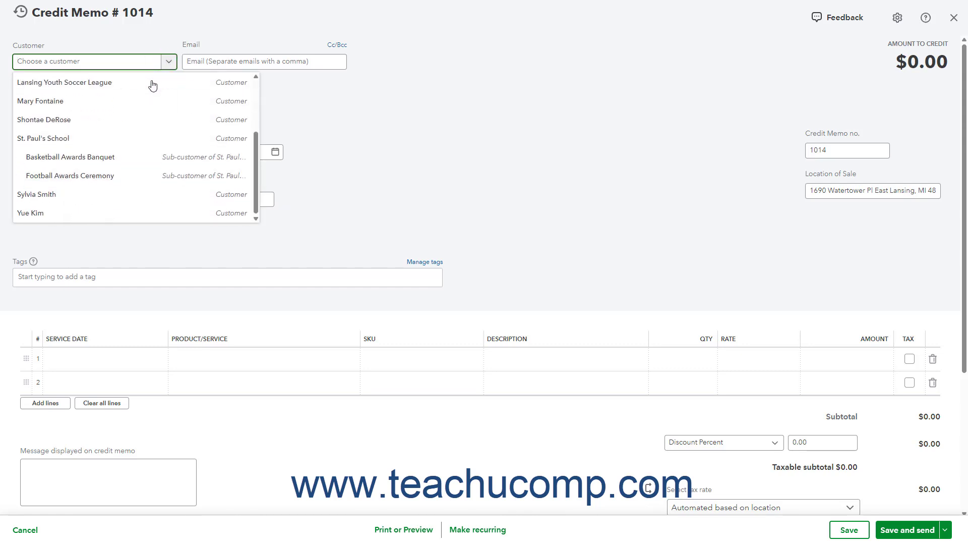
left_click(76, 194)
Add the Bad debts item as the credit memo's first line, with an amount of 120
left_click(192, 357)
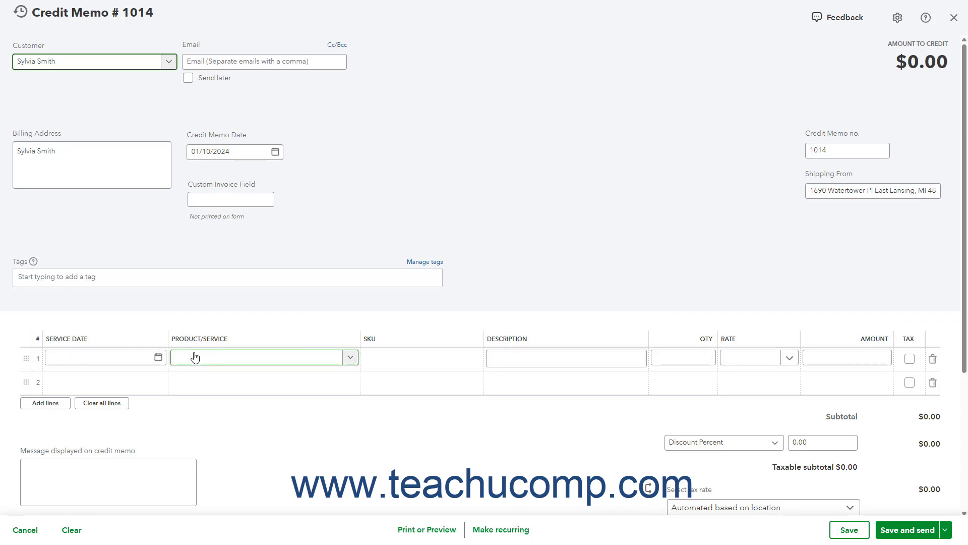
left_click(195, 357)
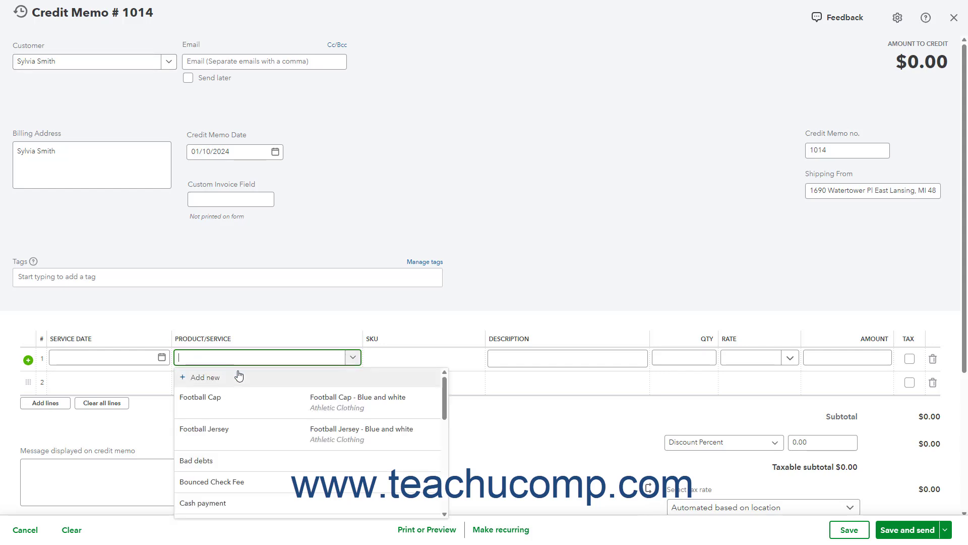
left_click(249, 461)
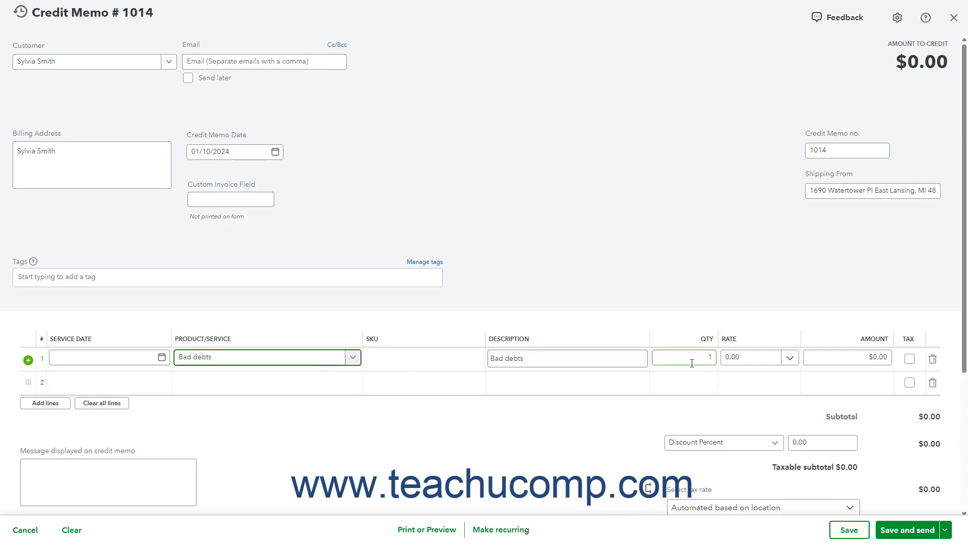
left_click(878, 357)
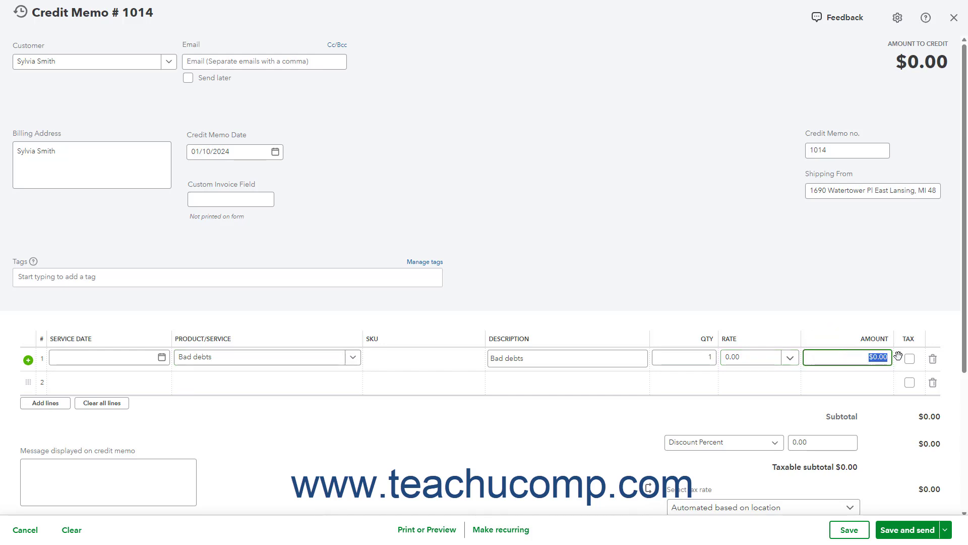
type("120")
Enter "Bad debt" as the message displayed on the statement, and save and close the credit memo
scroll(428, 350, "down", 4)
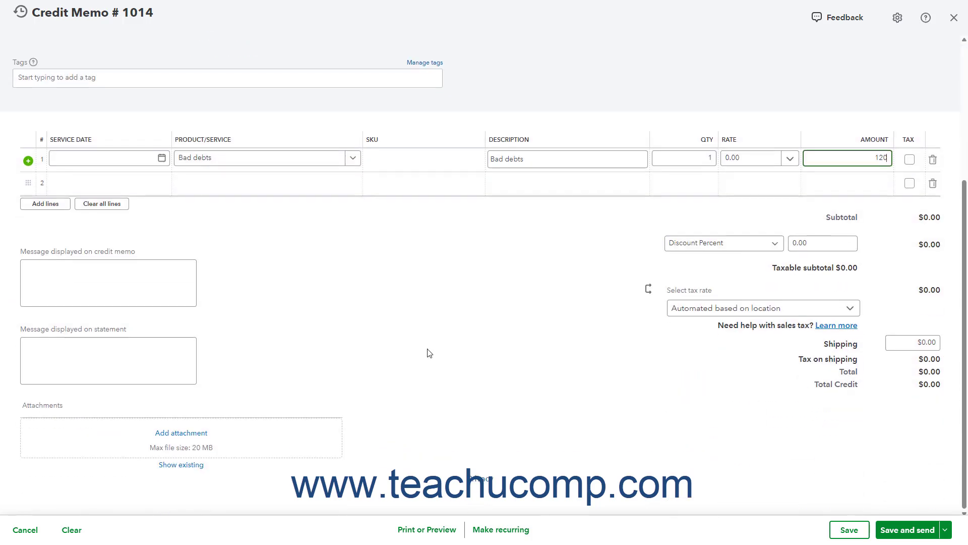
left_click(129, 354)
type("Bad debt")
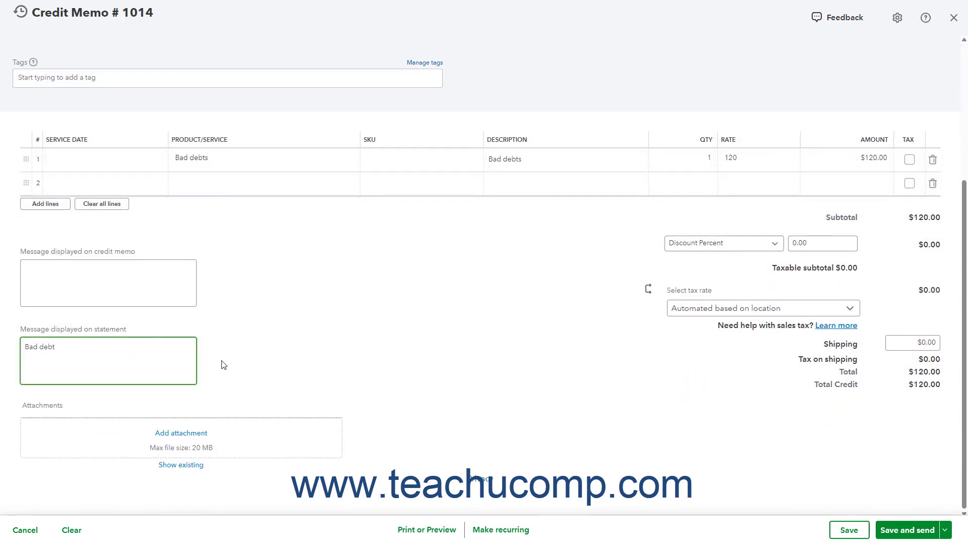
left_click(946, 529)
left_click(931, 506)
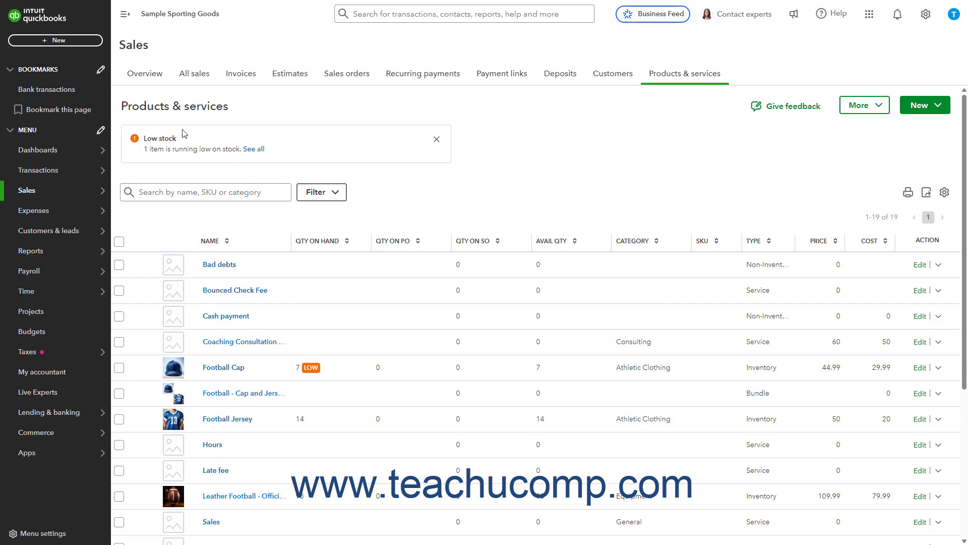
Record a received payment for the same customer that applies the $120.00 credit memo to the outstanding invoice, and save and close it
left_click(78, 45)
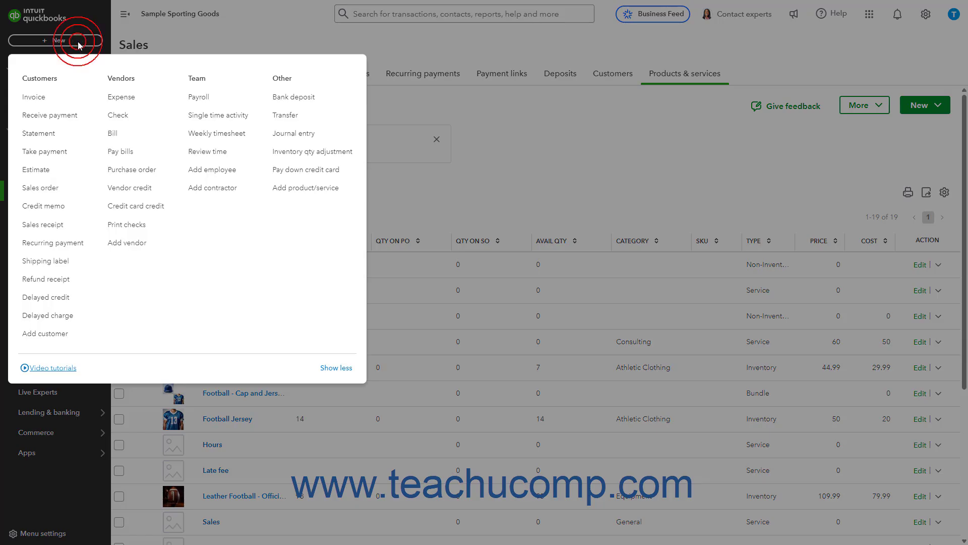
left_click(65, 117)
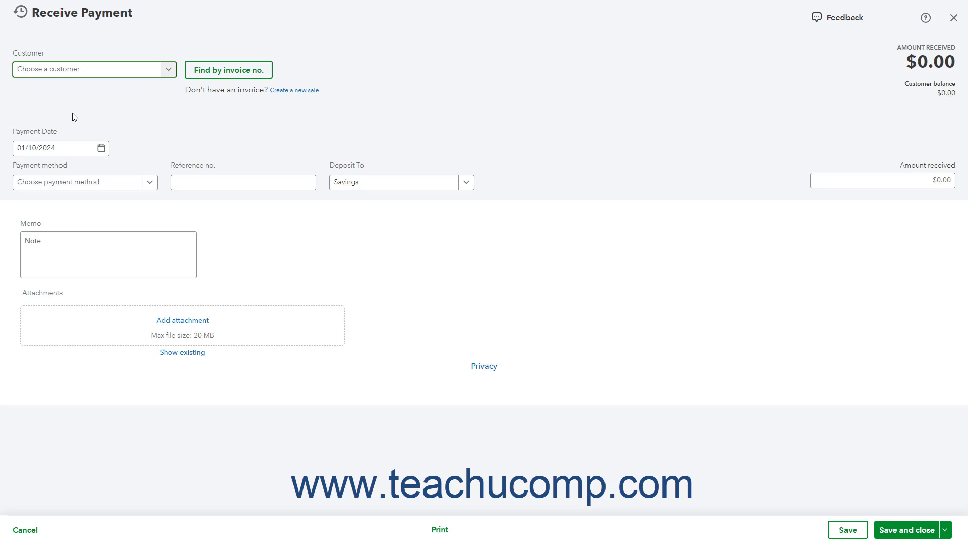
left_click(169, 69)
scroll(138, 119, "down", 2)
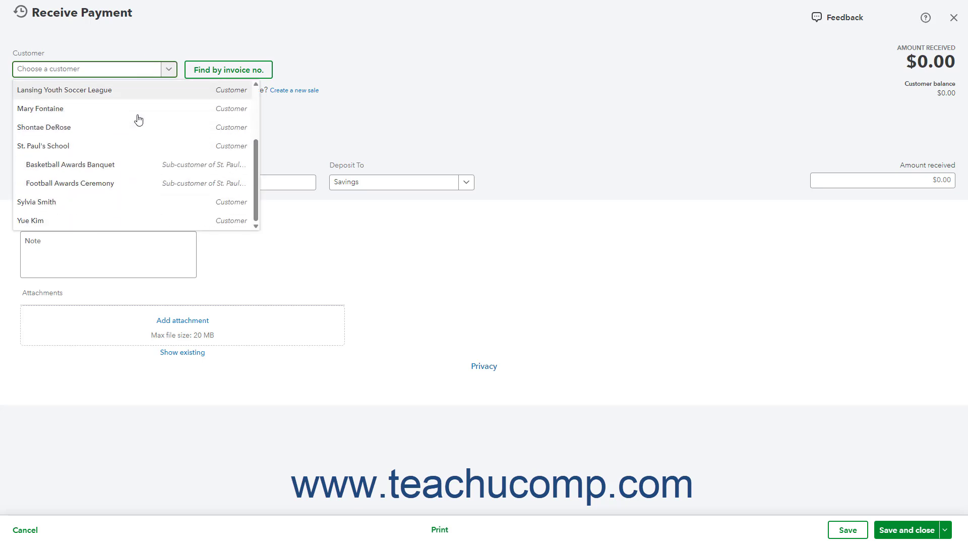
left_click(64, 202)
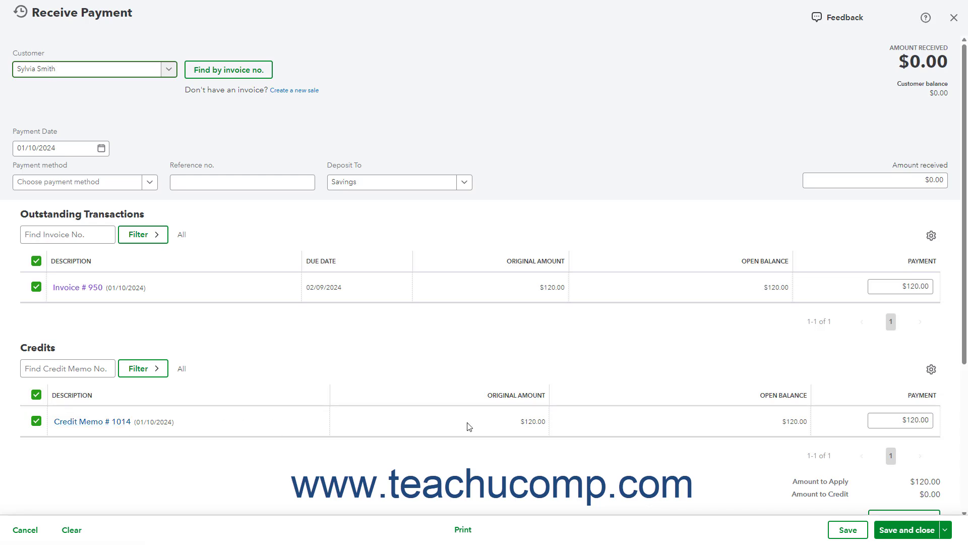
left_click(887, 531)
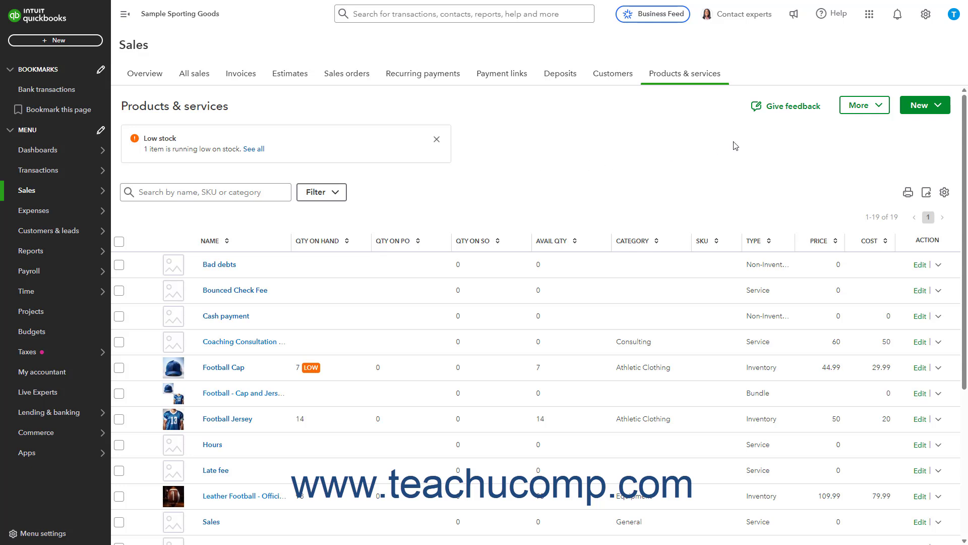
Find the Bad Debt account in the chart of accounts by filtering for "bad"
left_click(926, 15)
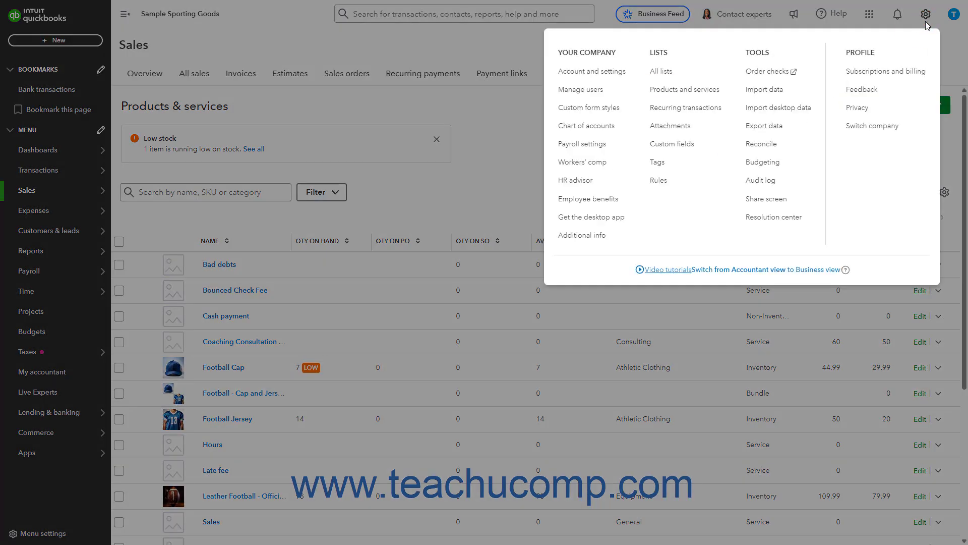
left_click(592, 126)
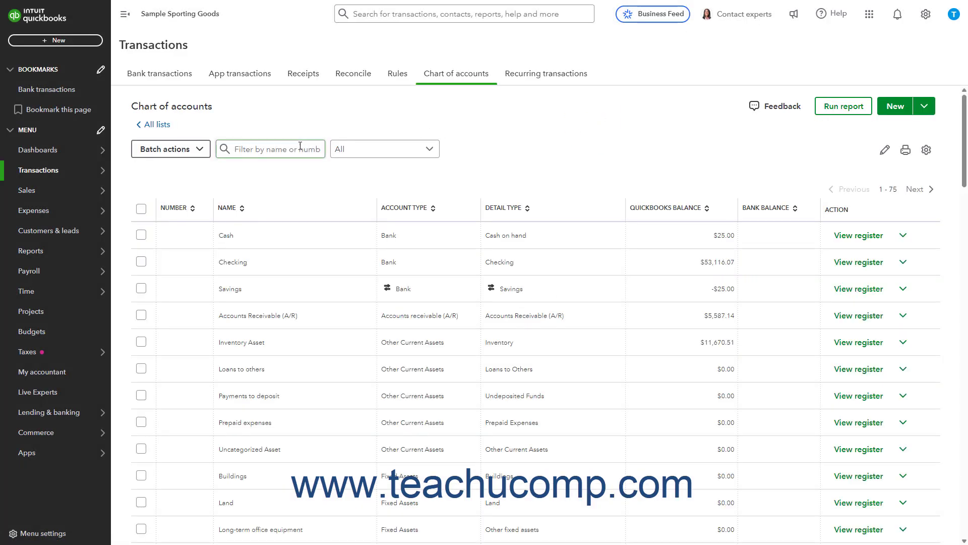
left_click(300, 147)
type("bad")
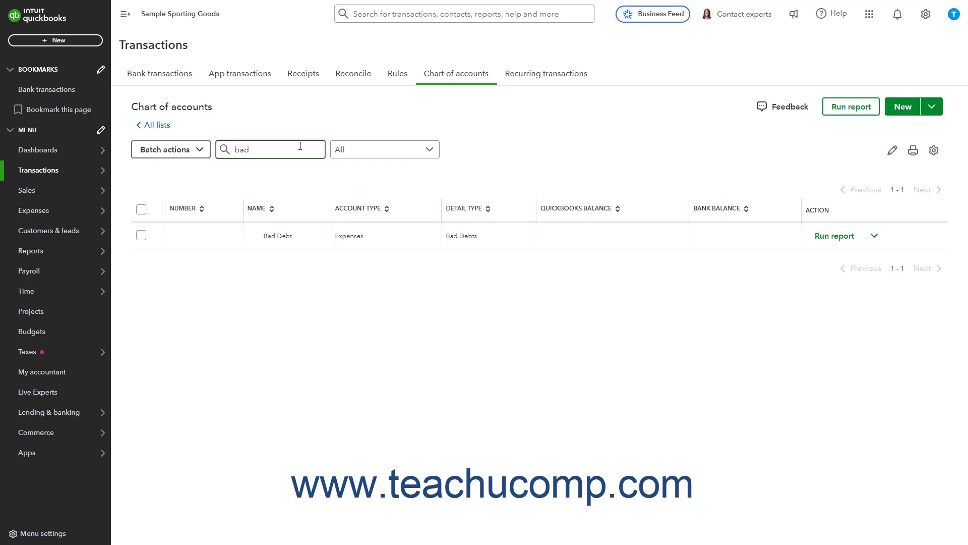
Run the Bad Debt account's report and set its report period to Last year to date
left_click(822, 237)
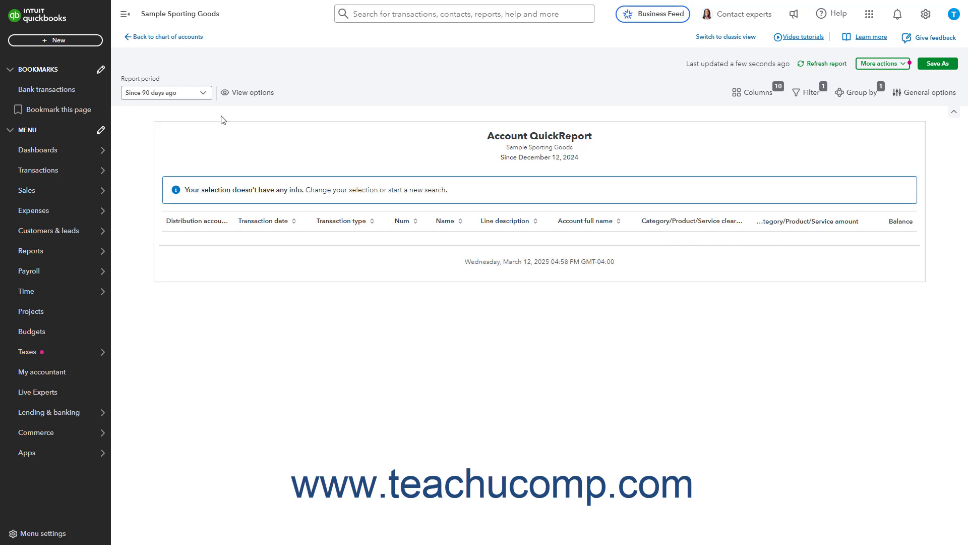
left_click(209, 94)
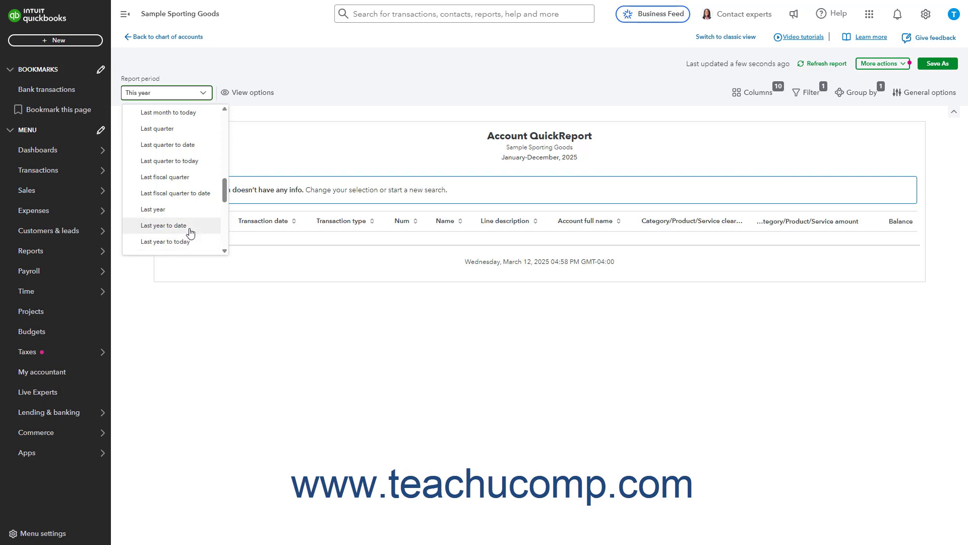
left_click(188, 226)
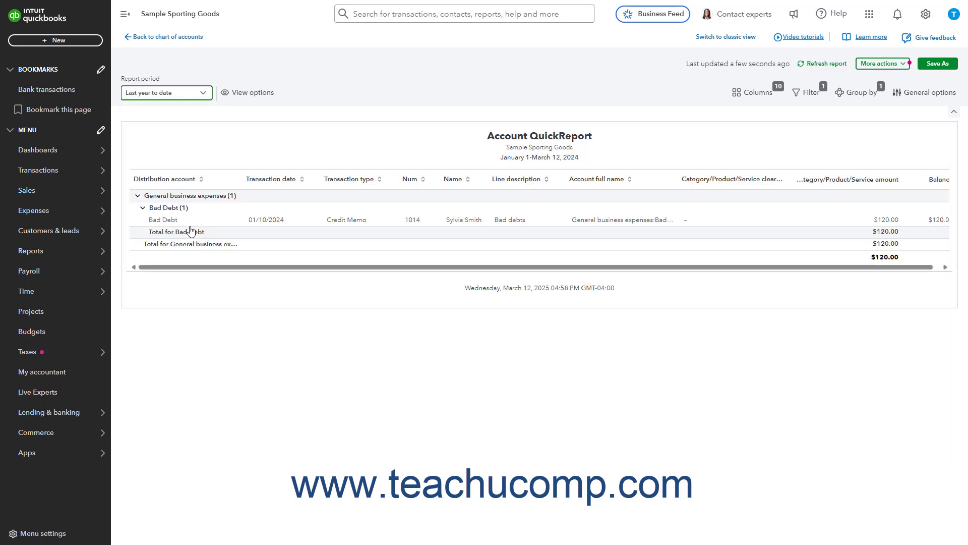